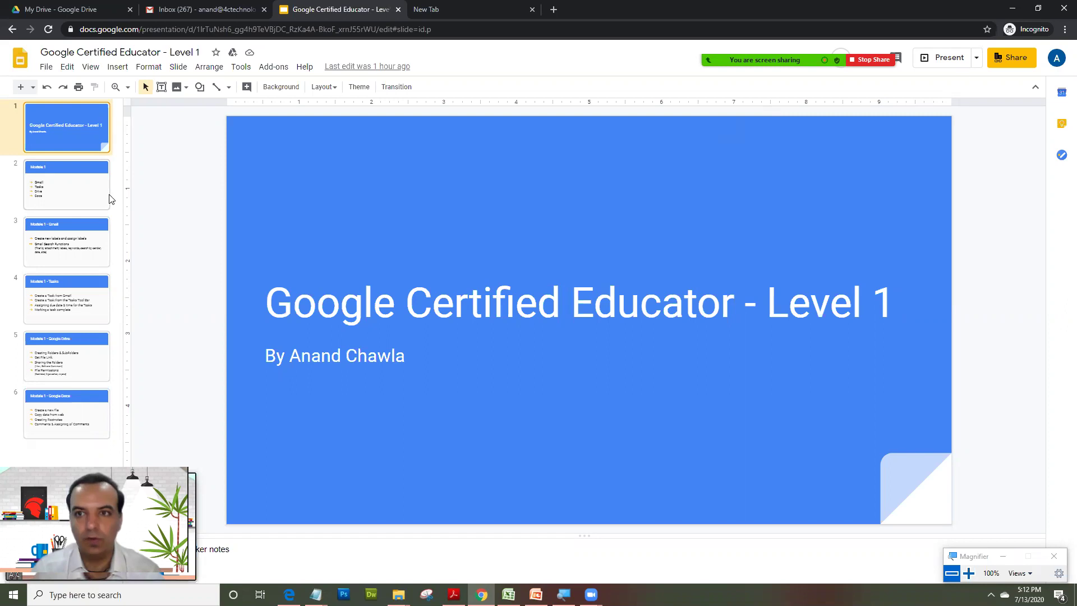
# Highlight the word Tasks on slide 2, then show slide 4, 'Module 1 - Tasks'
pyautogui.click(62, 201)
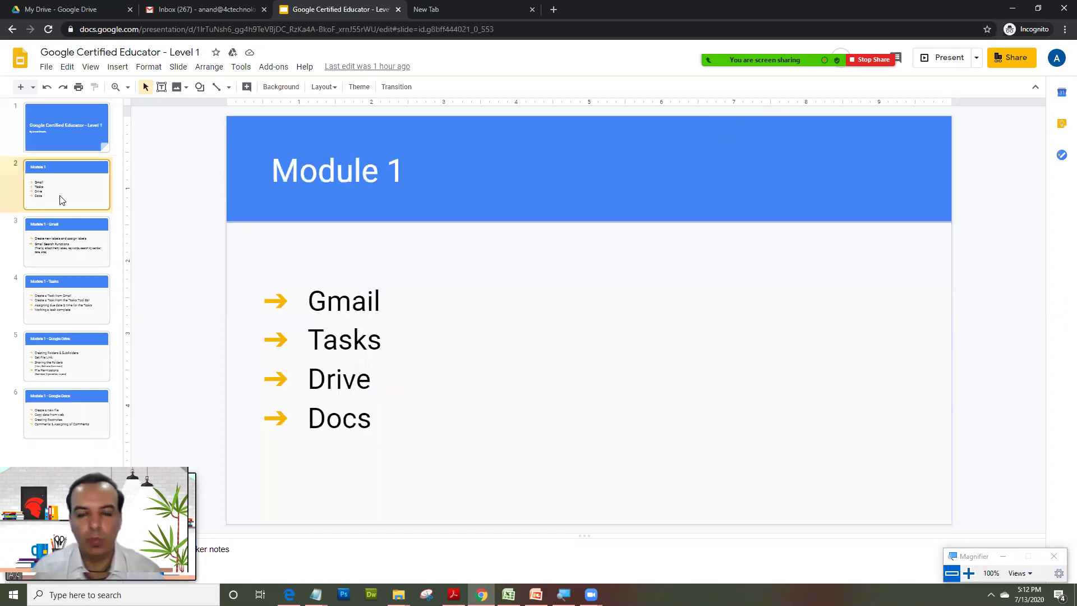
pyautogui.click(315, 339)
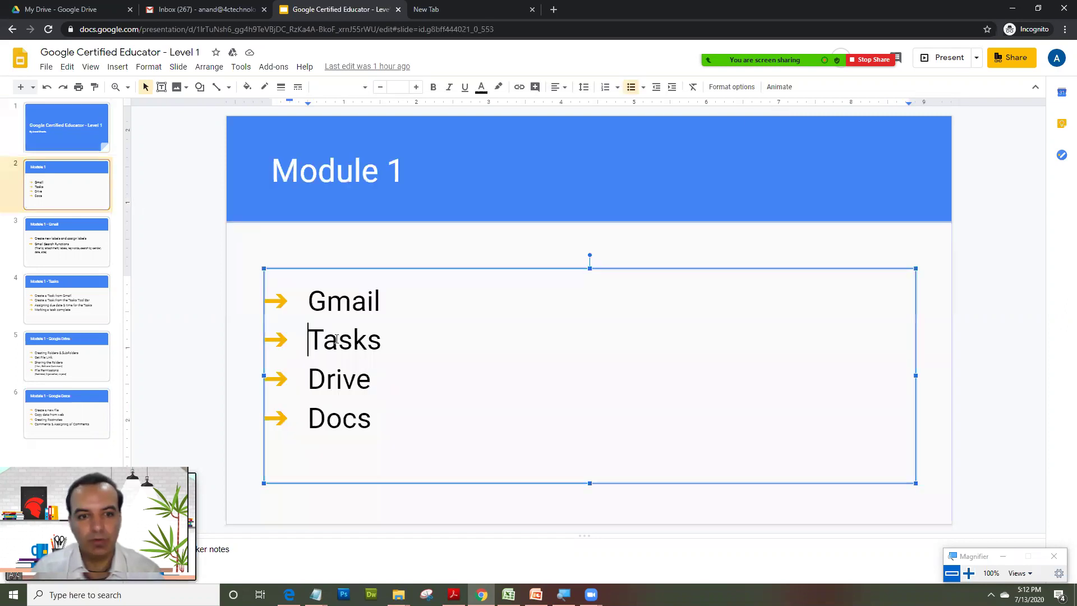
pyautogui.moveTo(315, 339); pyautogui.dragTo(382, 339)
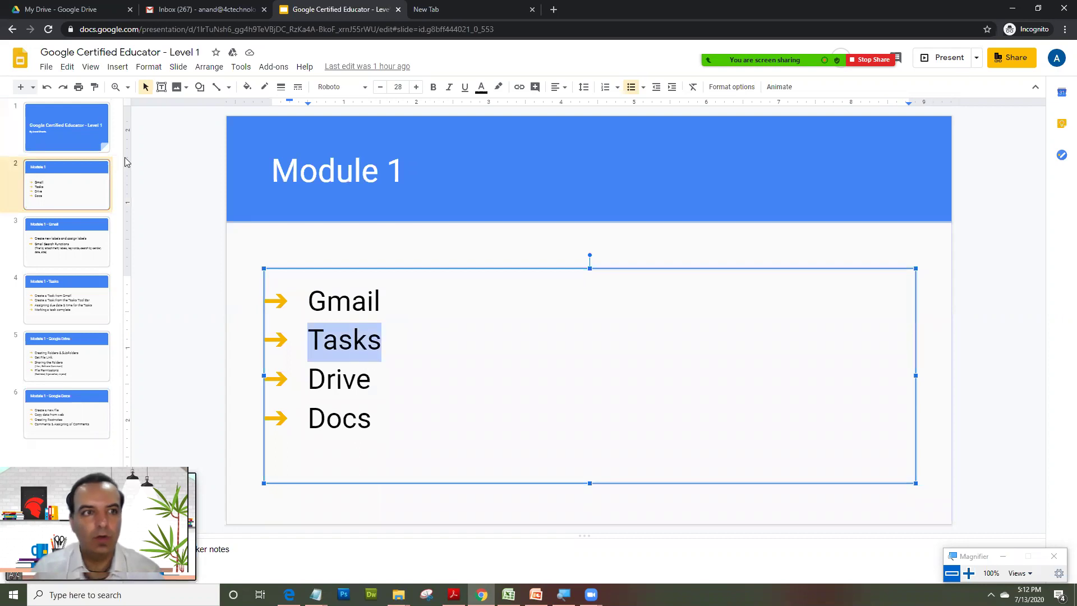
pyautogui.click(70, 290)
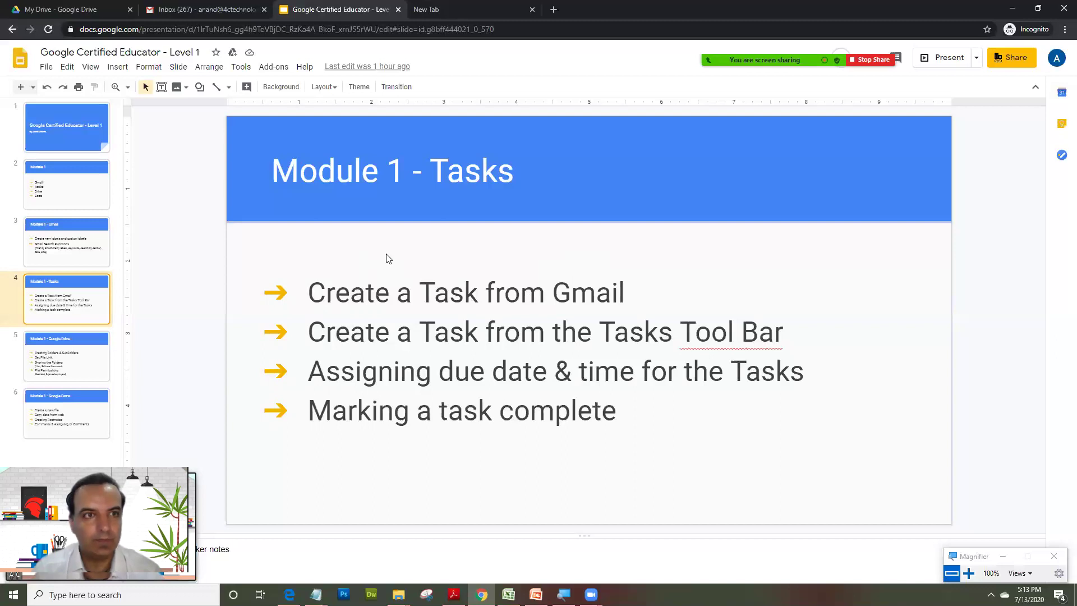
# Open the MakeMyTrip email 'Because Your Dad Deserves It!' from the Gmail inbox
pyautogui.click(181, 12)
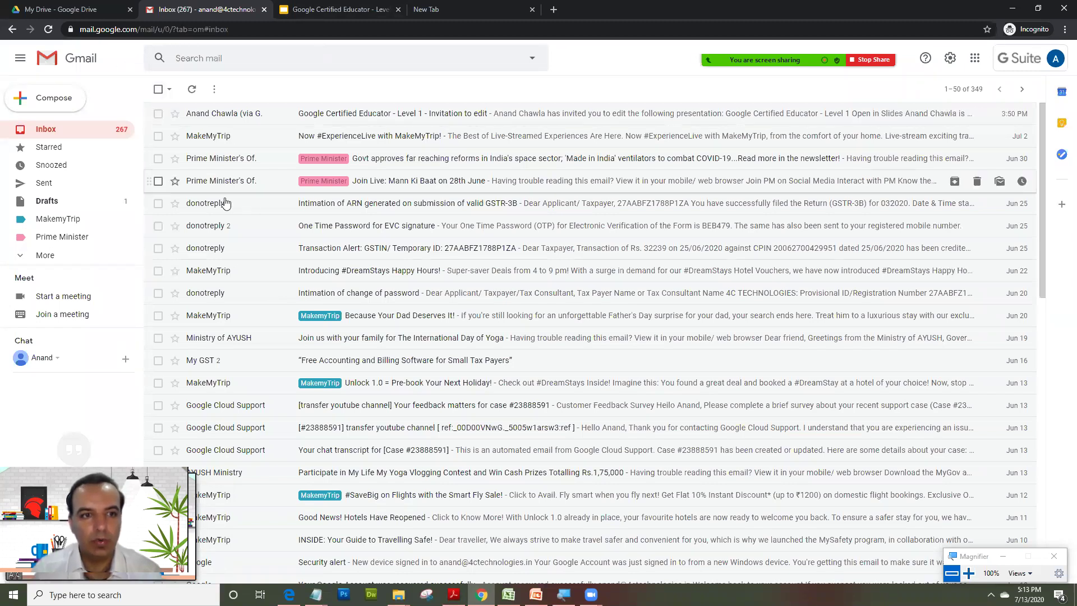
pyautogui.click(374, 318)
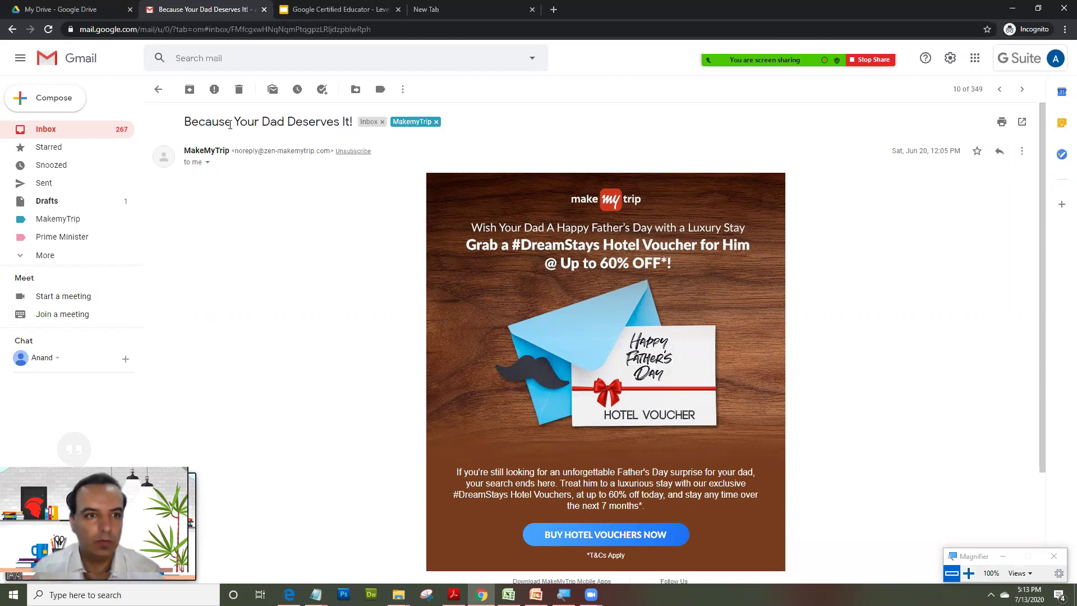
# Add the 'Because Your Dad Deserves It!' email to Tasks as a new task
pyautogui.click(969, 573)
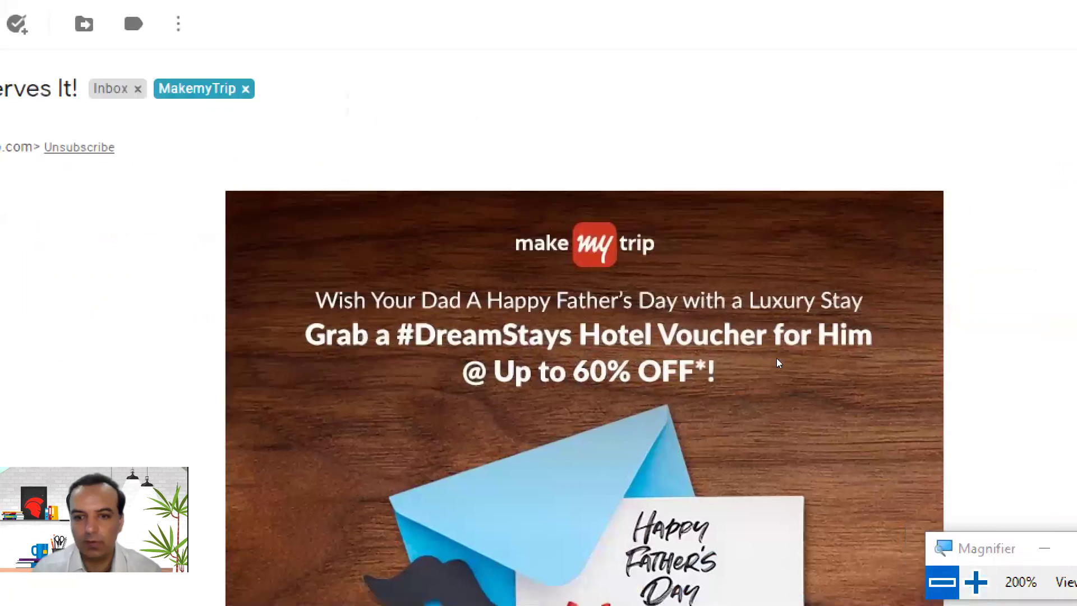
pyautogui.press('super+minus')
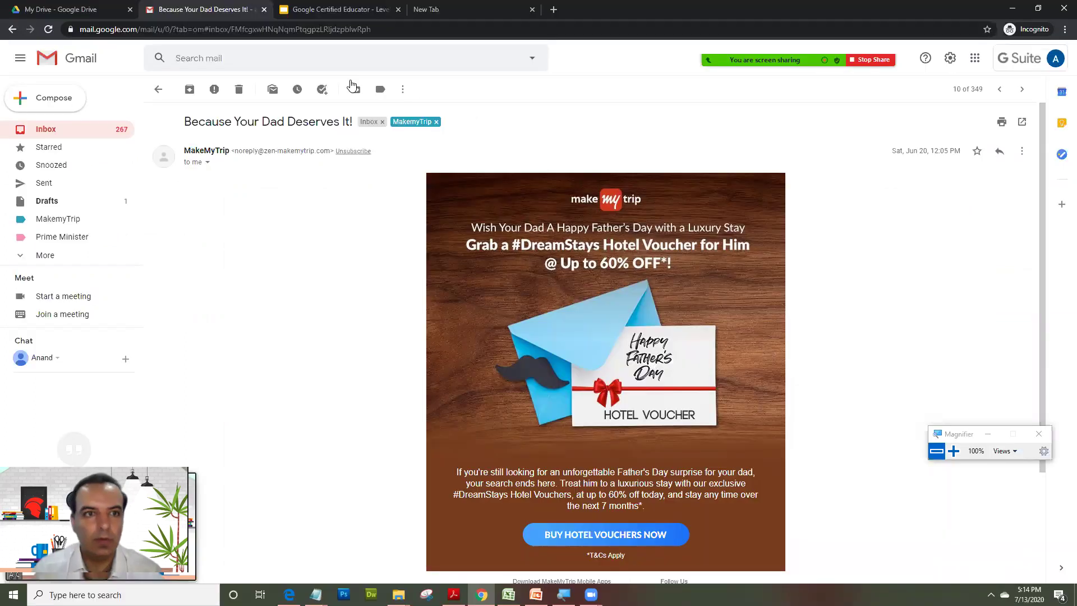
pyautogui.click(319, 92)
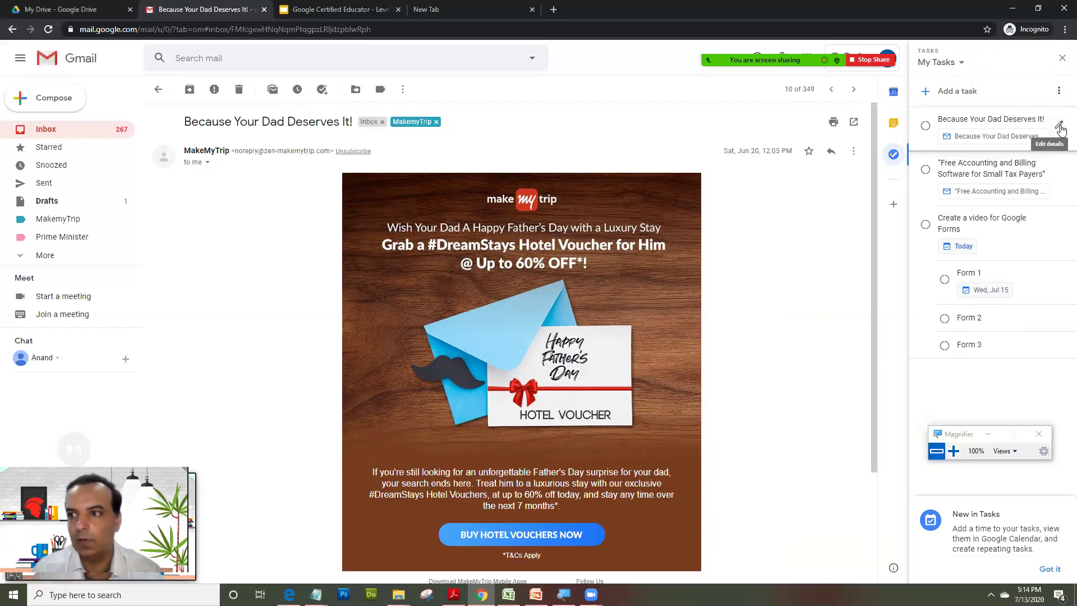
# Set the 'Because Your Dad Deserves It!' task due Wed, Jul 15, then close the Tasks panel
pyautogui.click(1060, 129)
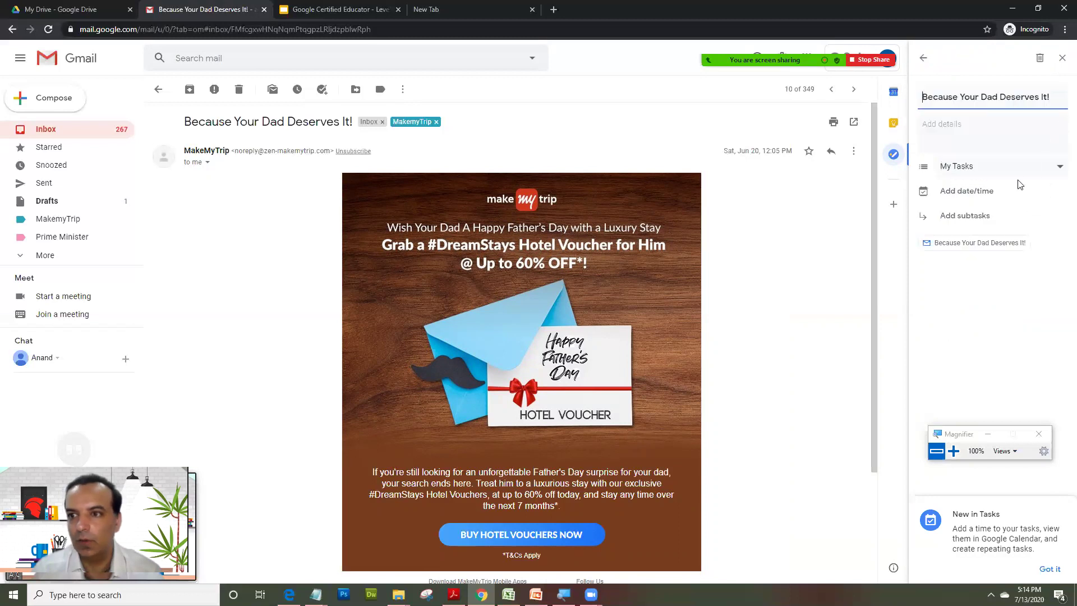
pyautogui.click(966, 193)
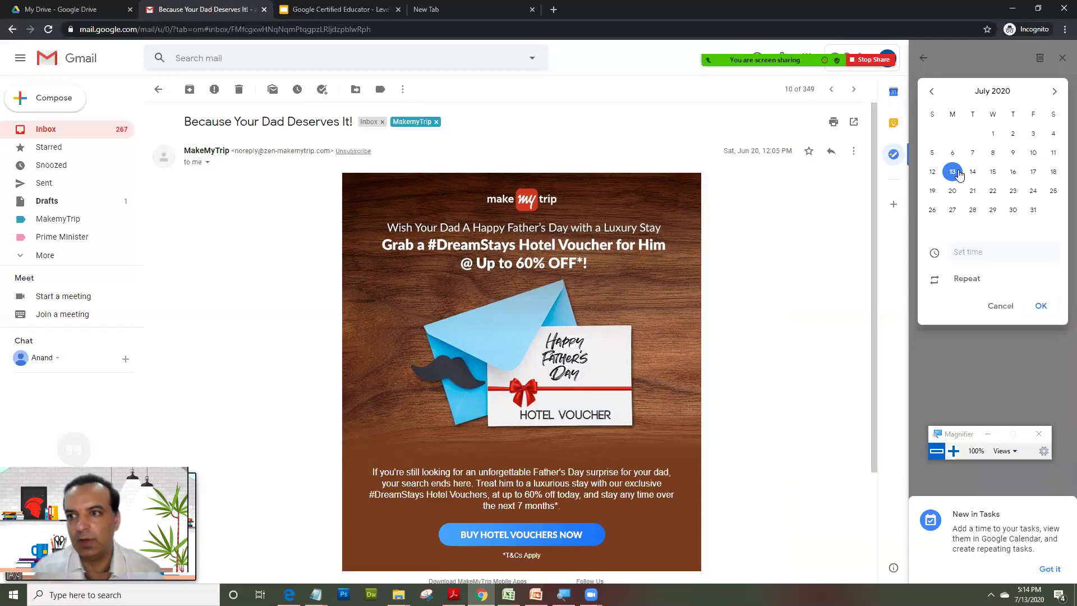
pyautogui.click(997, 176)
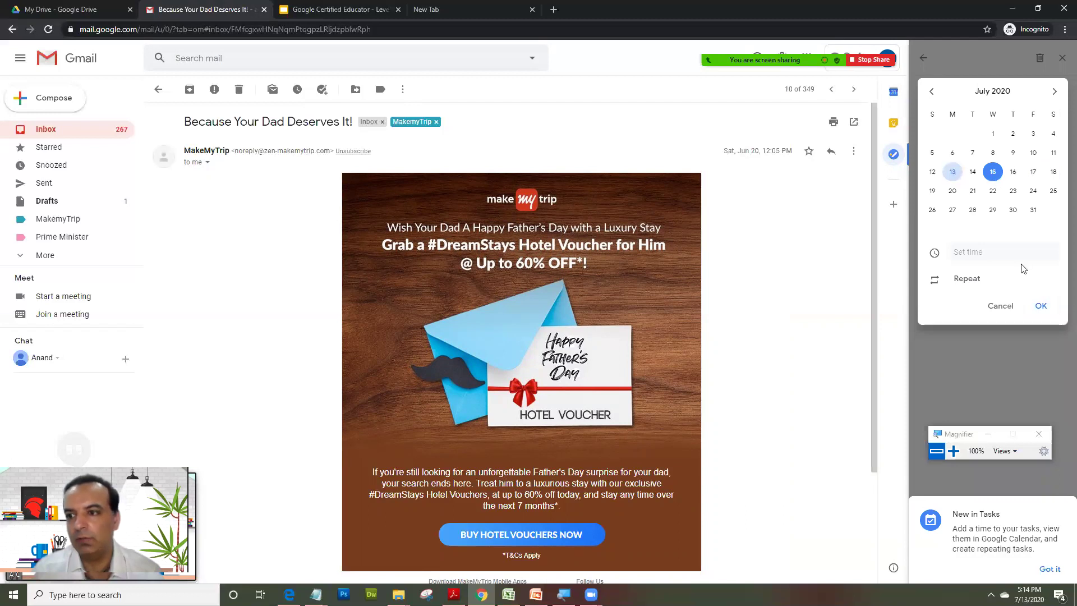
pyautogui.click(1040, 305)
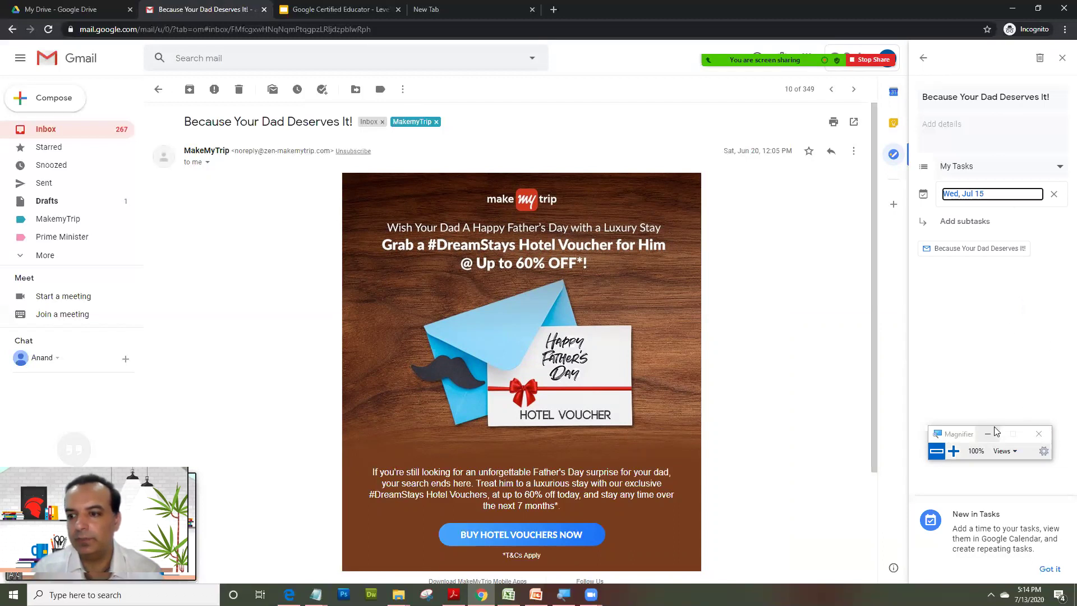
pyautogui.moveTo(948, 434); pyautogui.dragTo(911, 555)
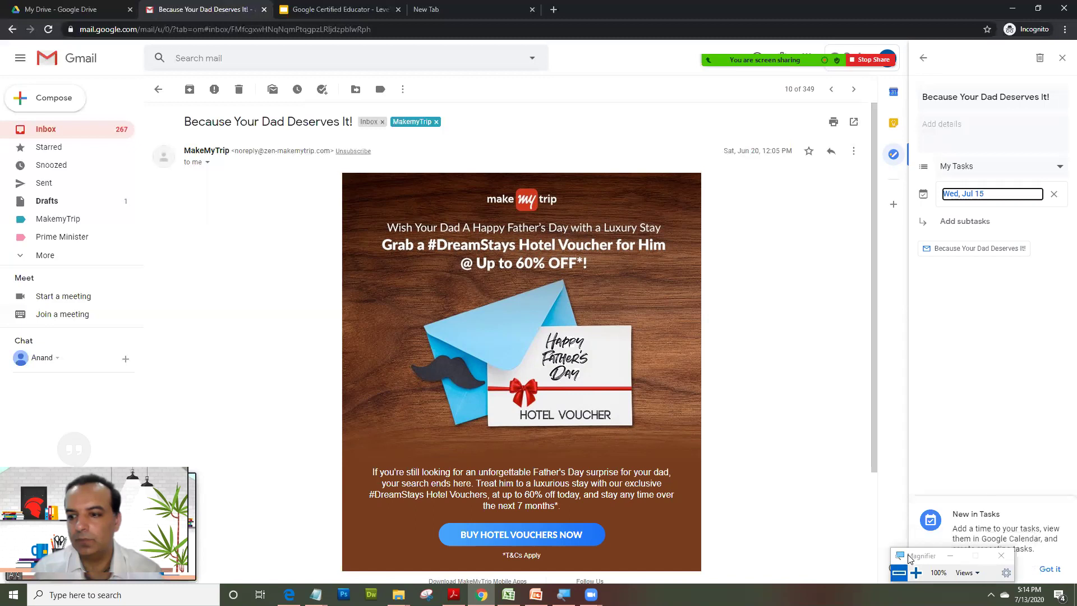
pyautogui.click(923, 58)
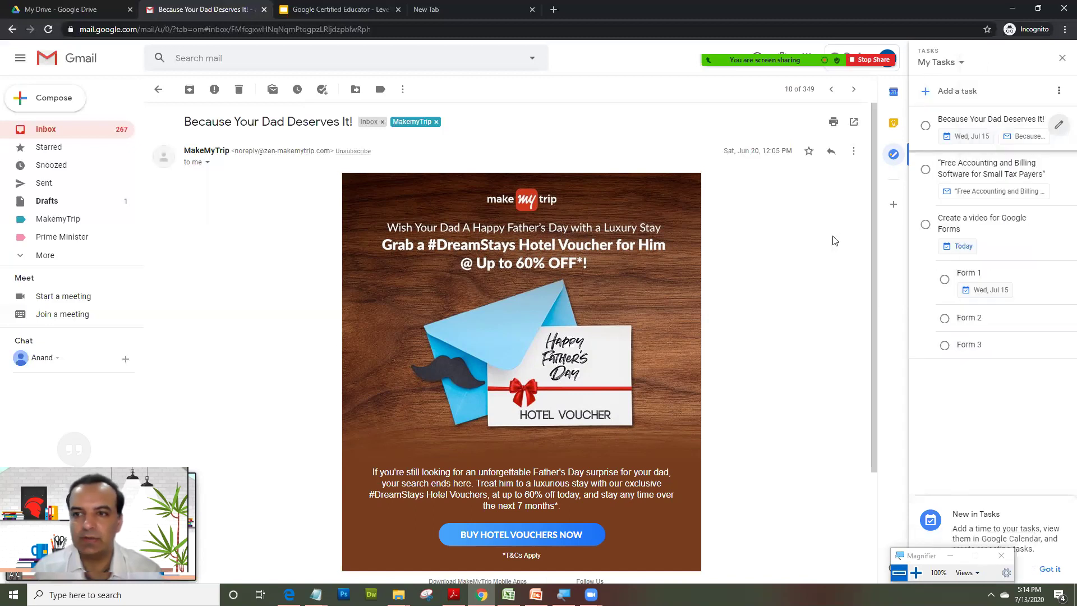
pyautogui.click(1061, 62)
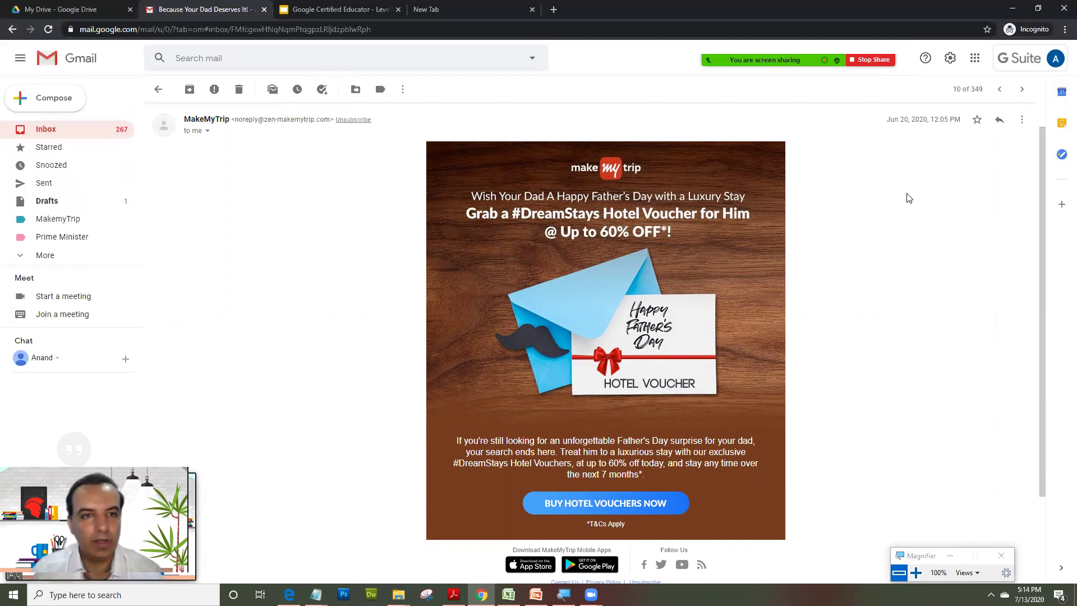
pyautogui.click(353, 7)
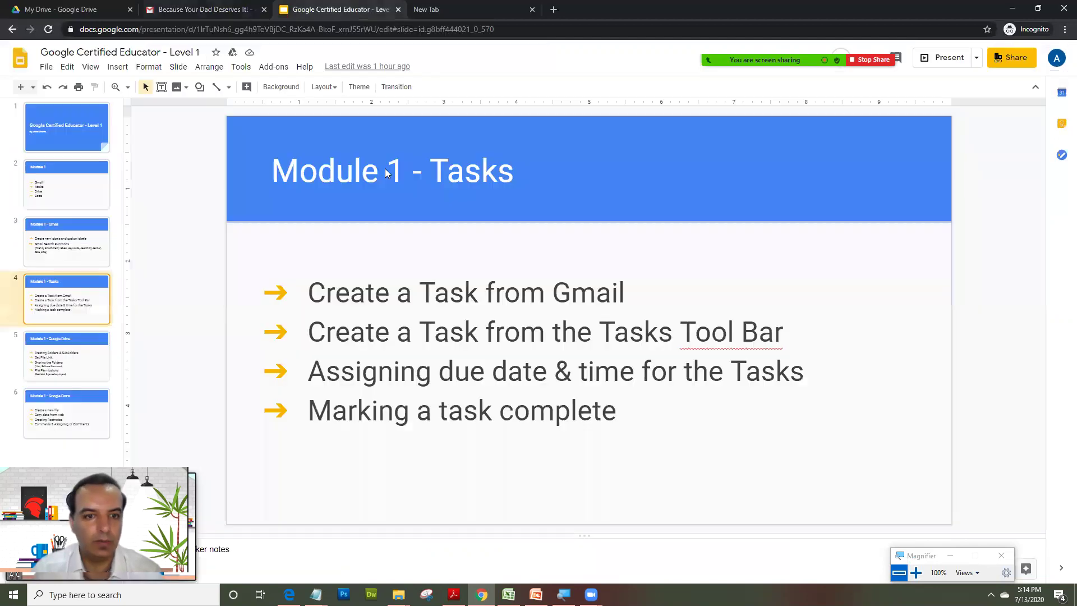
pyautogui.moveTo(310, 332); pyautogui.dragTo(778, 332)
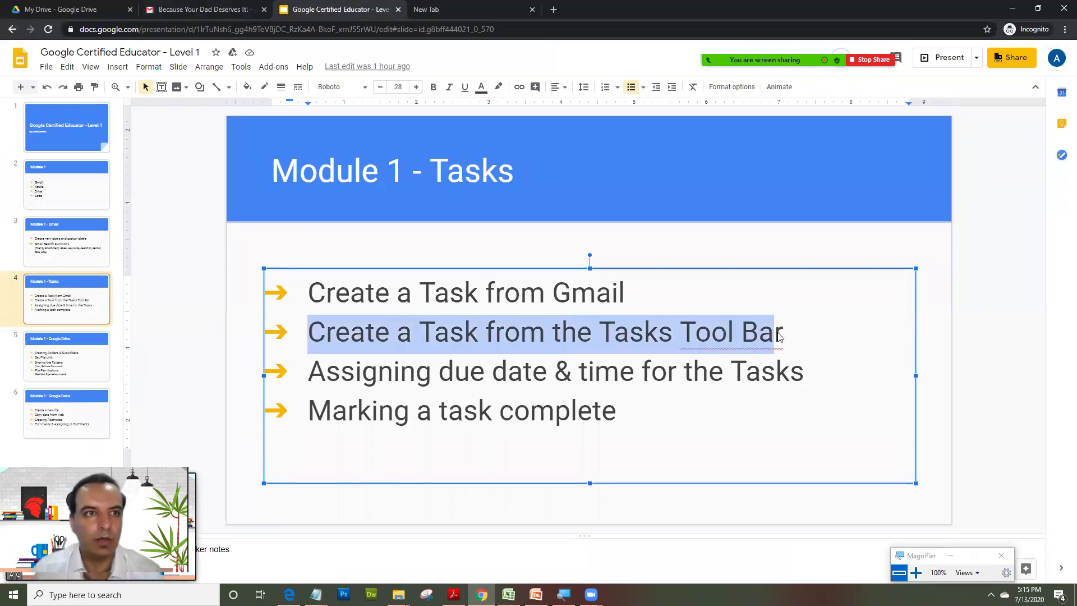
pyautogui.click(226, 8)
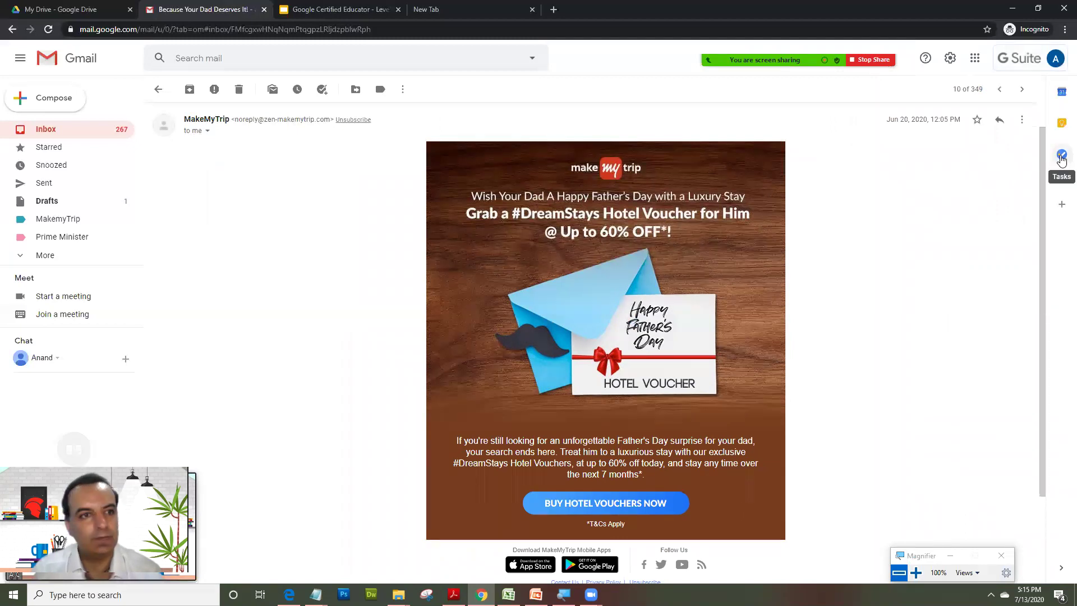
# From the inbox's Tasks panel, create a task titled 'Prepare for video recording of a topic'
pyautogui.click(58, 127)
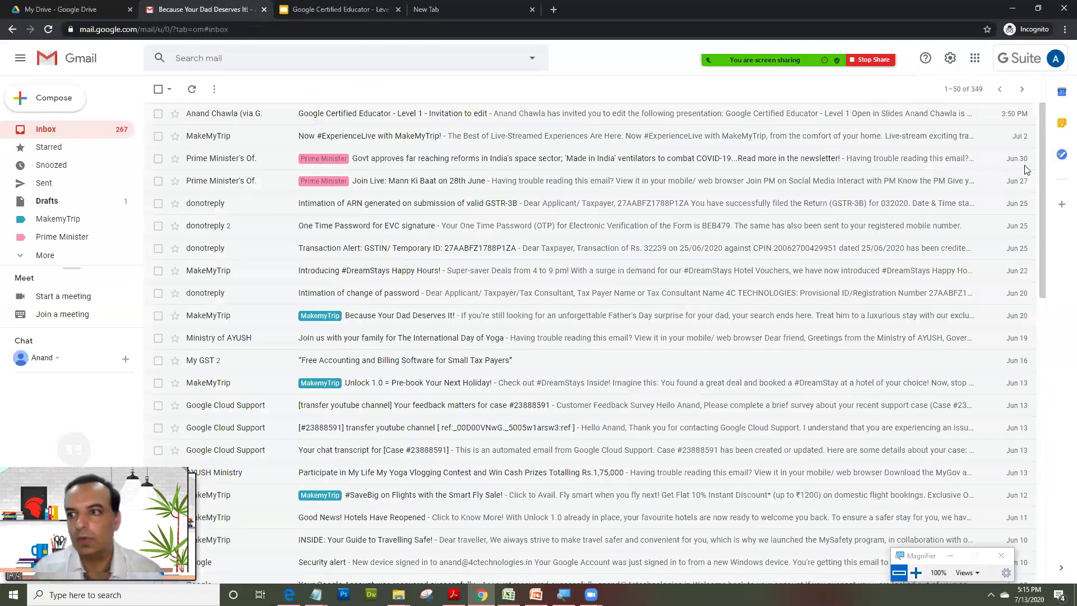
pyautogui.click(1061, 155)
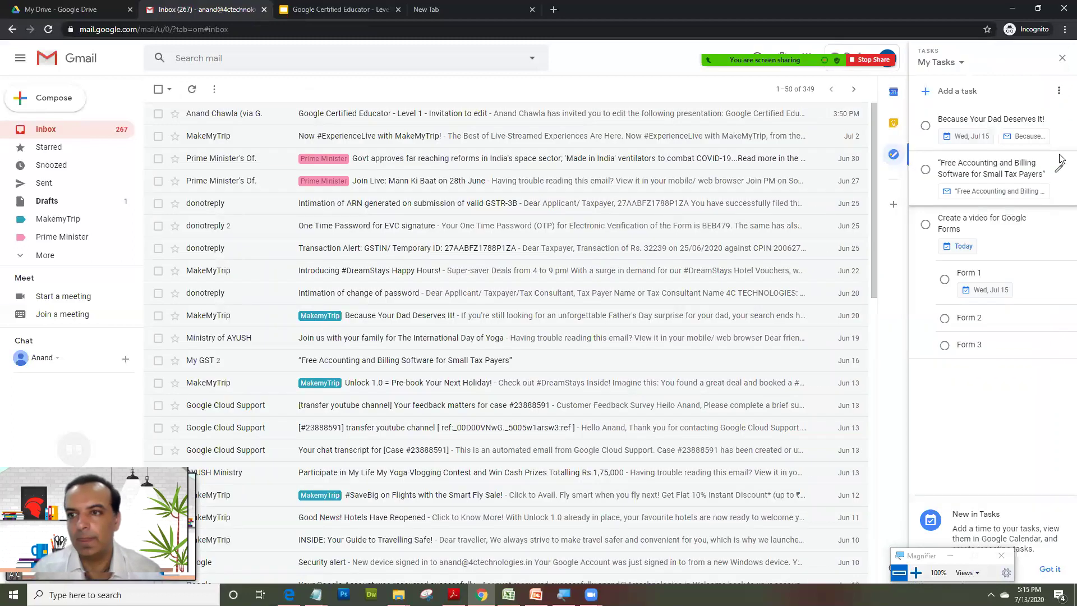
pyautogui.click(953, 98)
pyautogui.write('I am going to prepare')
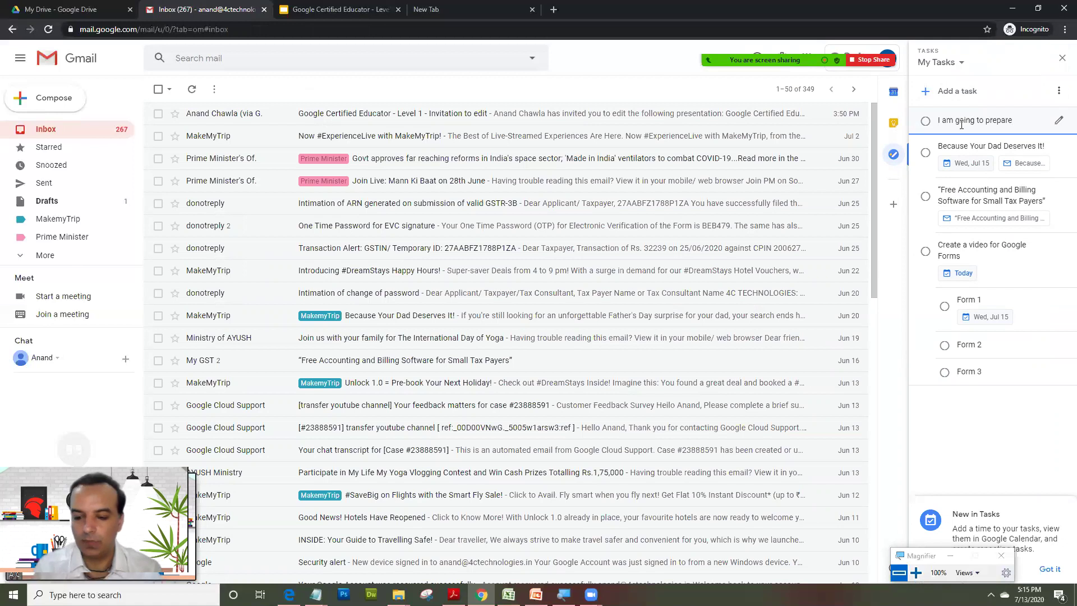
pyautogui.hotkey('shift', 'Left')
pyautogui.hotkey('shift', 'Left')
pyautogui.hotkey('shift', 'Left')
pyautogui.hotkey('shift', 'Left')
pyautogui.hotkey('shift', 'Left')
pyautogui.hotkey('shift', 'Left')
pyautogui.hotkey('shift', 'Left')
pyautogui.hotkey('shift', 'Left')
pyautogui.hotkey('shift', 'Left')
pyautogui.hotkey('shift', 'Left')
pyautogui.hotkey('shift', 'Left')
pyautogui.hotkey('shift', 'Left')
pyautogui.hotkey('shift', 'Left')
pyautogui.hotkey('shift', 'Left')
pyautogui.hotkey('shift', 'Left')
pyautogui.hotkey('shift', 'Left')
pyautogui.hotkey('shift', 'Left')
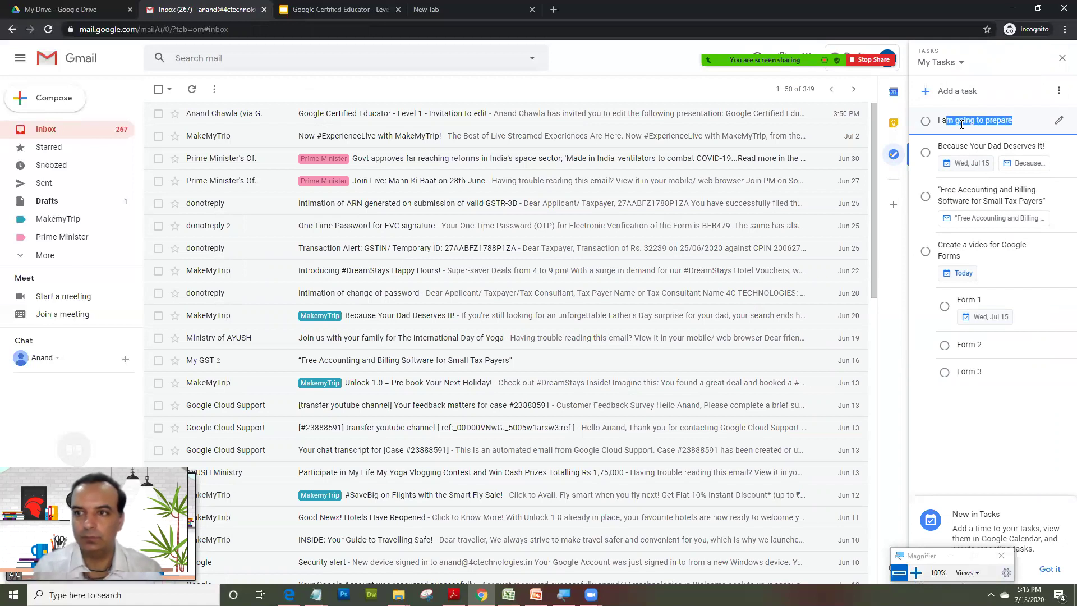
pyautogui.write('Prepare for video recording')
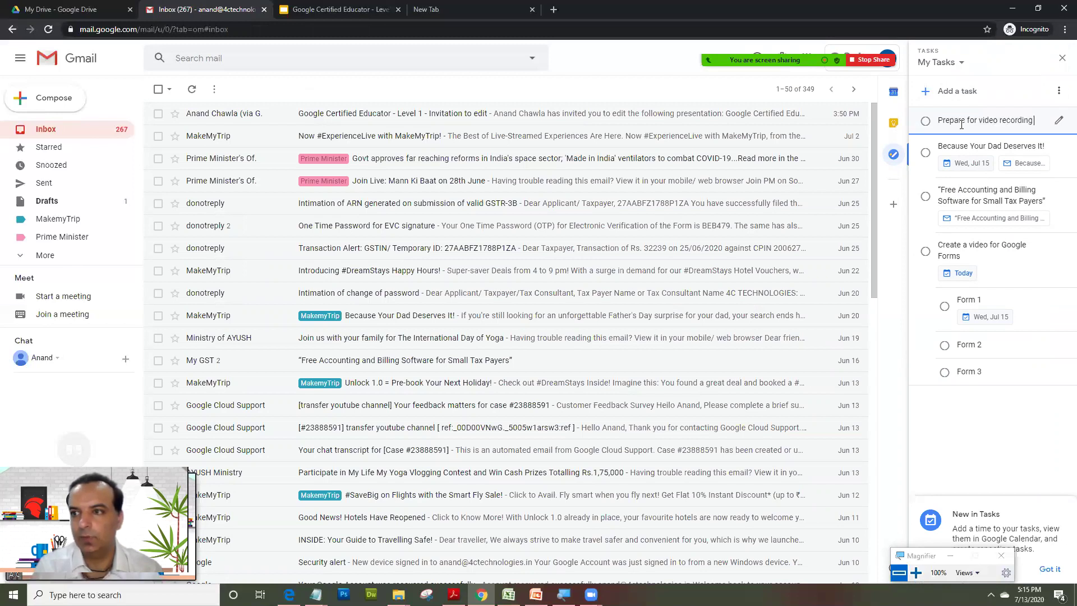
pyautogui.write('to')
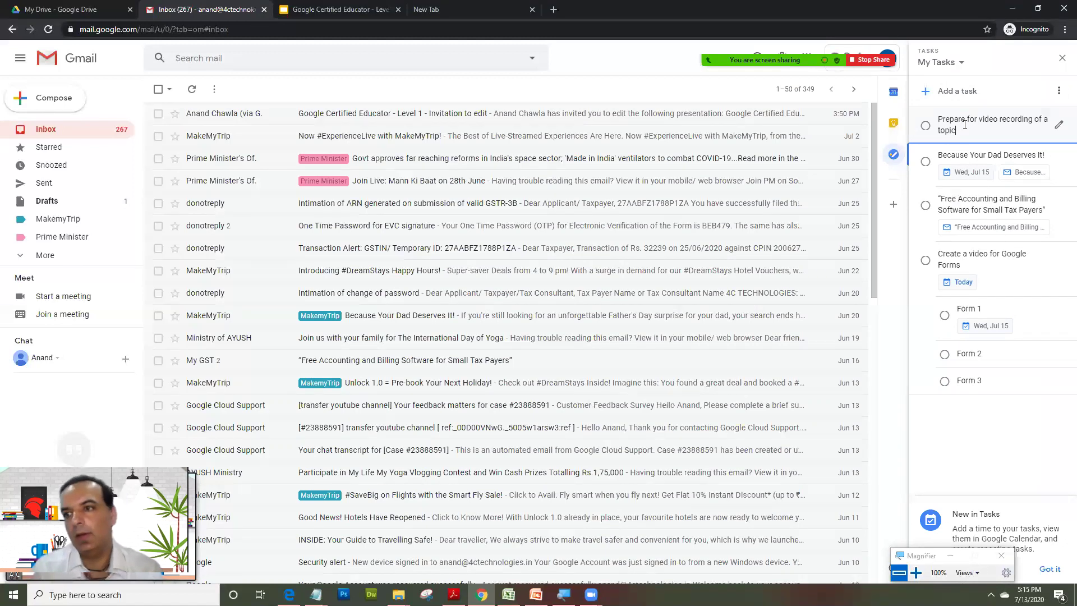
pyautogui.write('pic')
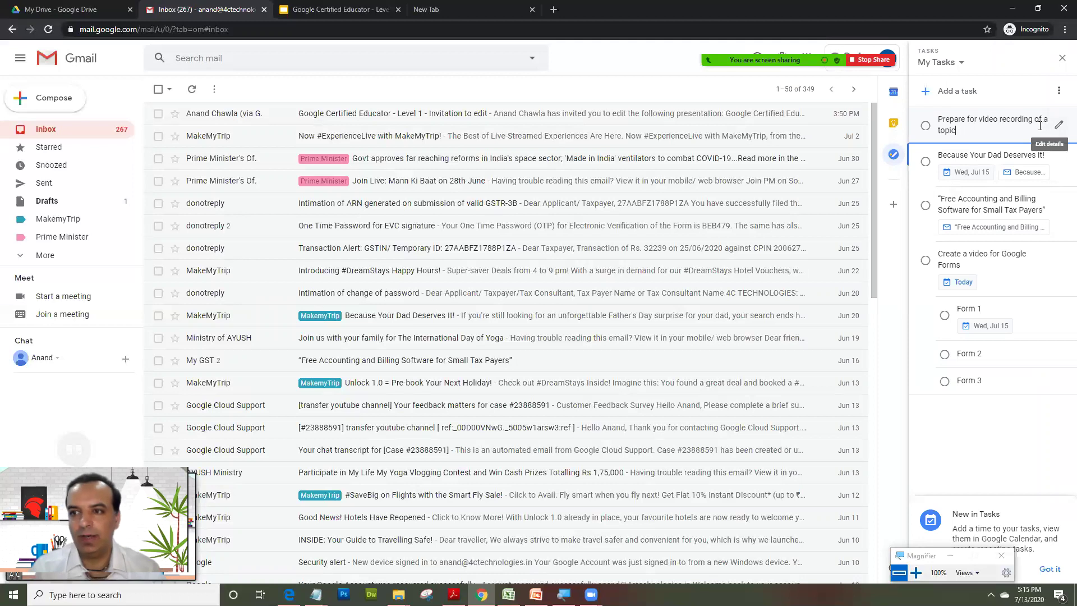
# Add subtasks 'Check Lighting' and 'Check Green Screen' under the video recording task
pyautogui.click(969, 430)
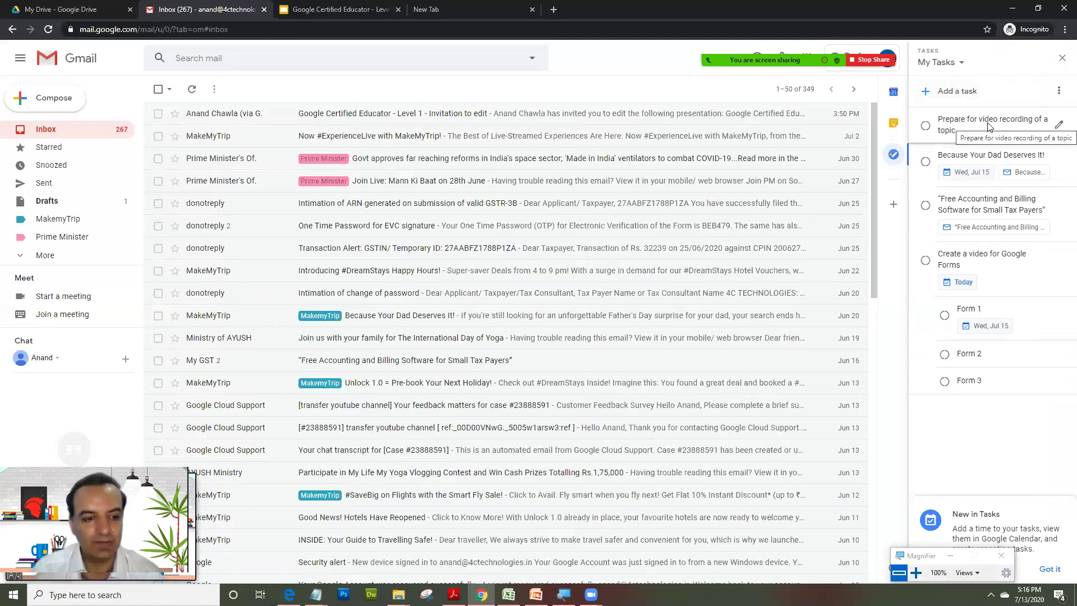
pyautogui.click(1059, 129)
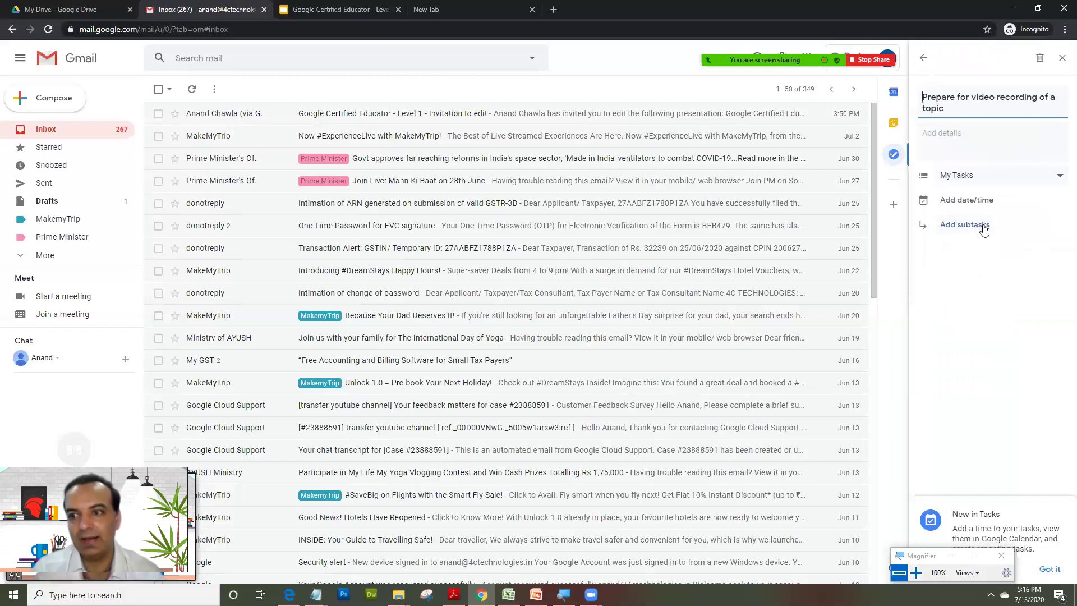
pyautogui.click(981, 224)
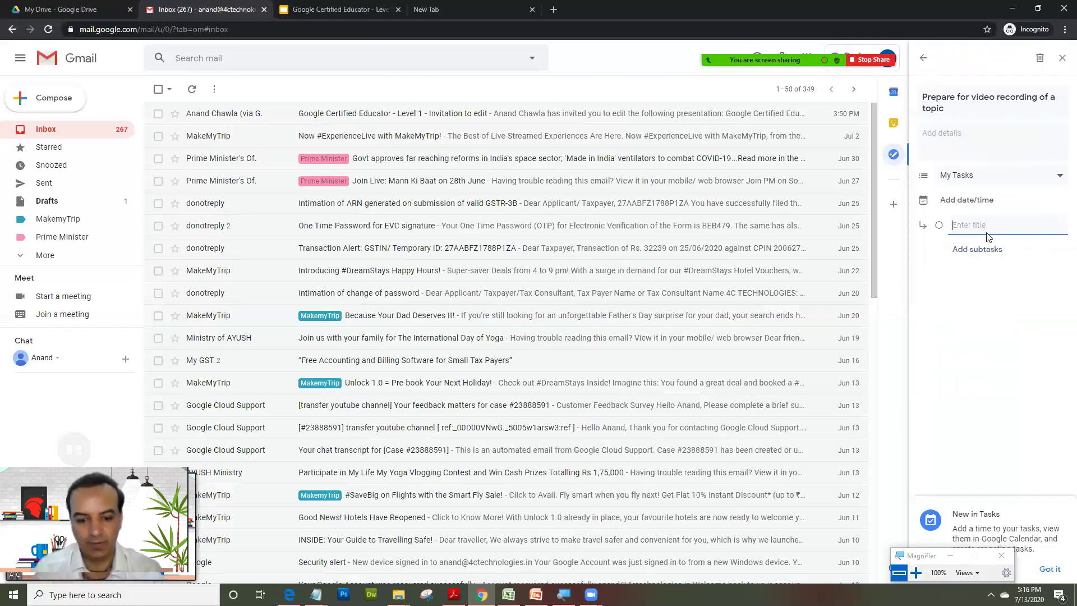
pyautogui.write('Check Lighting')
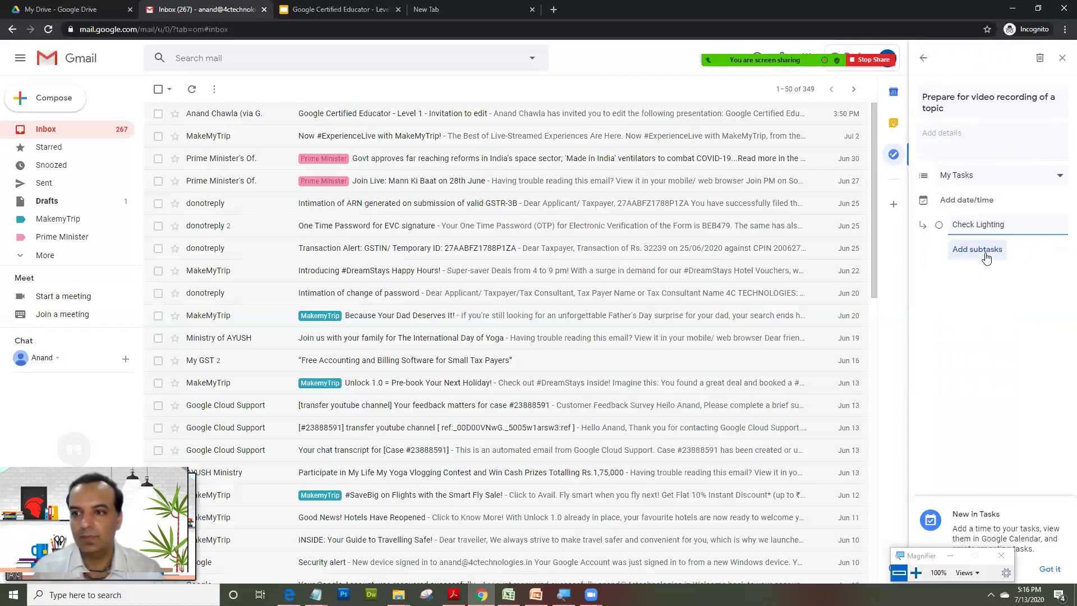
pyautogui.click(986, 250)
pyautogui.write('Check Green Screen')
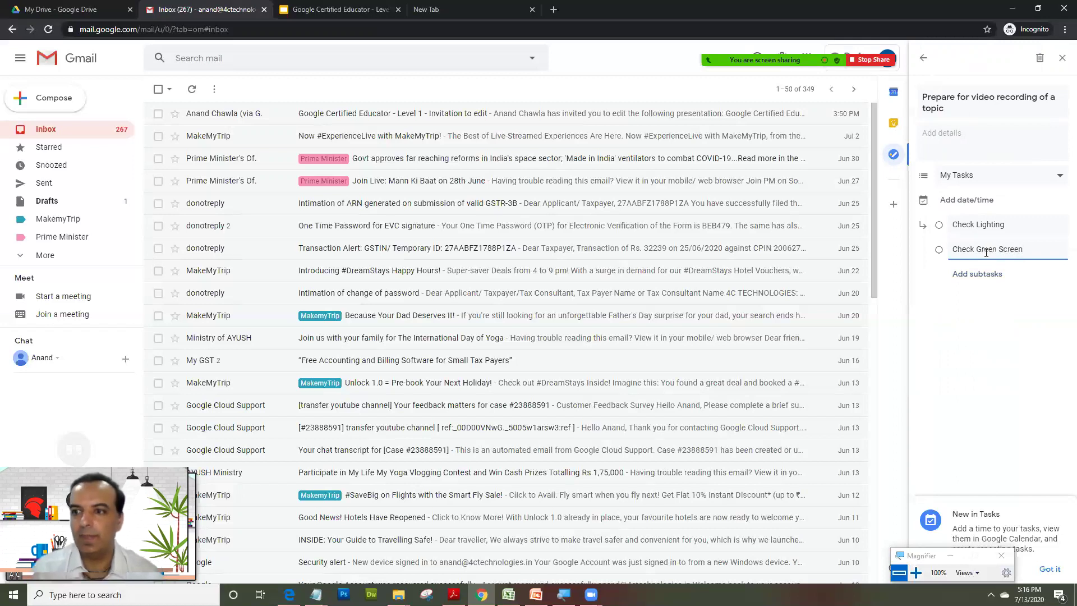
pyautogui.click(923, 58)
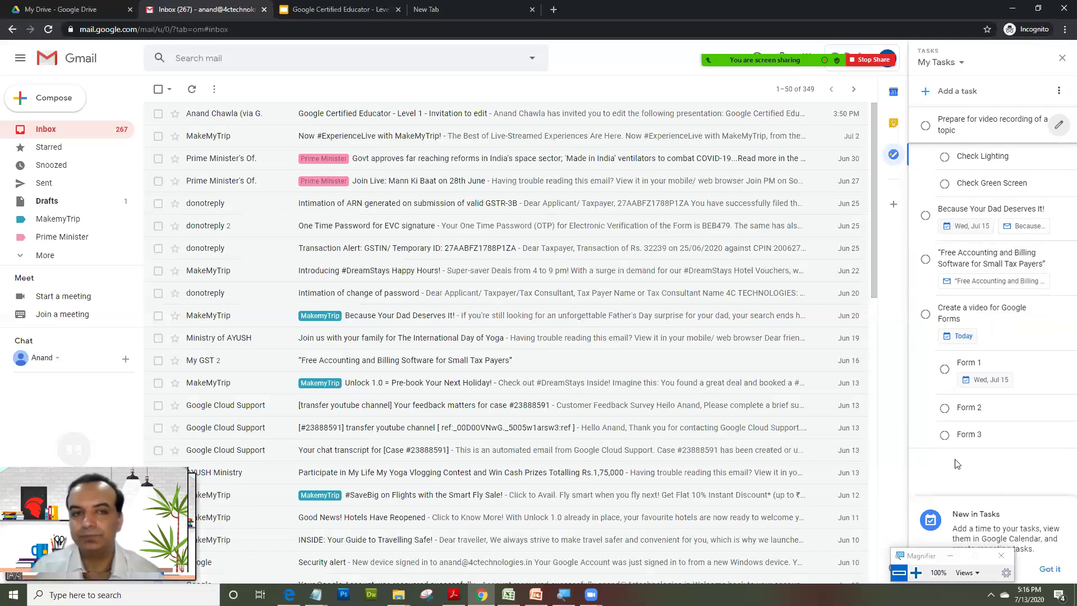
# On the 'Module 1 - Tasks' slide, highlight the due date and 'Marking a task complete' bullets
pyautogui.click(336, 9)
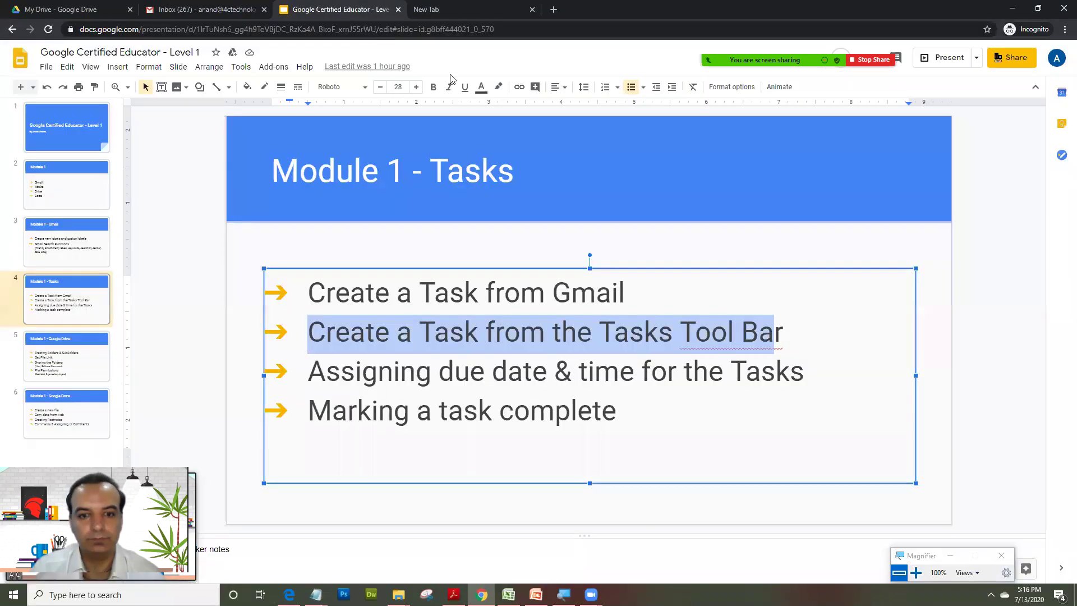
pyautogui.click(507, 370)
pyautogui.moveTo(309, 374); pyautogui.dragTo(811, 364)
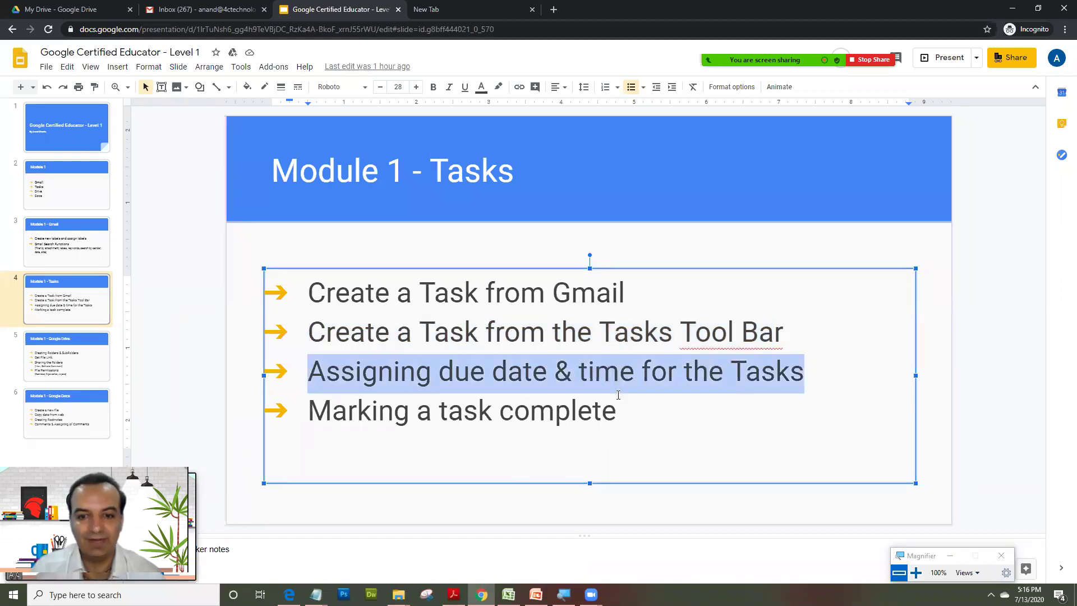
pyautogui.moveTo(618, 395); pyautogui.dragTo(312, 416)
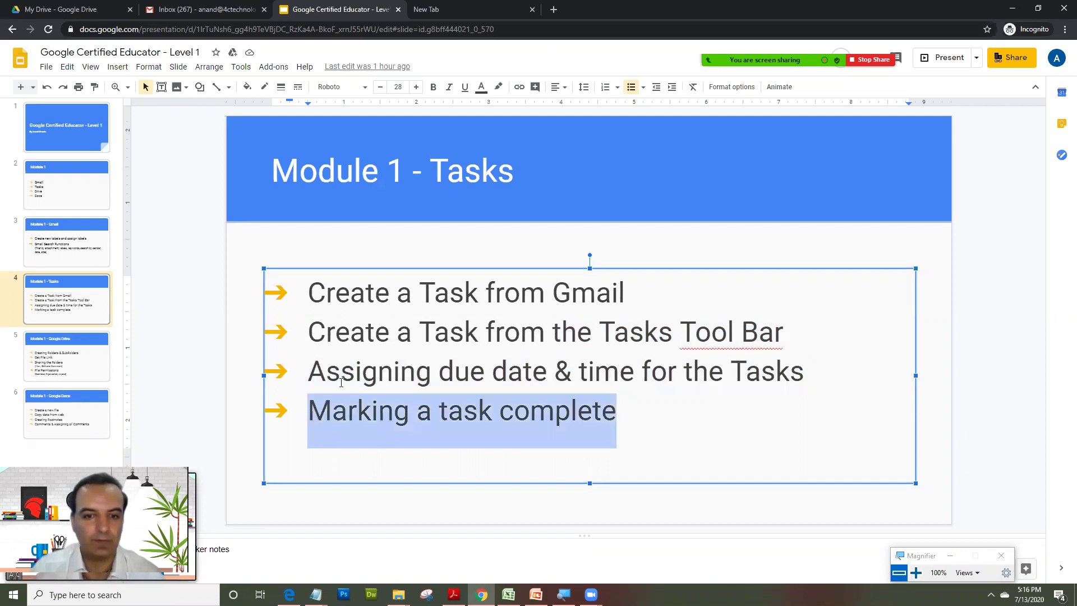
# Mark subtasks Form 3, Form 2 and Form 1, then 'Create a video for Google Forms', complete
pyautogui.click(251, 7)
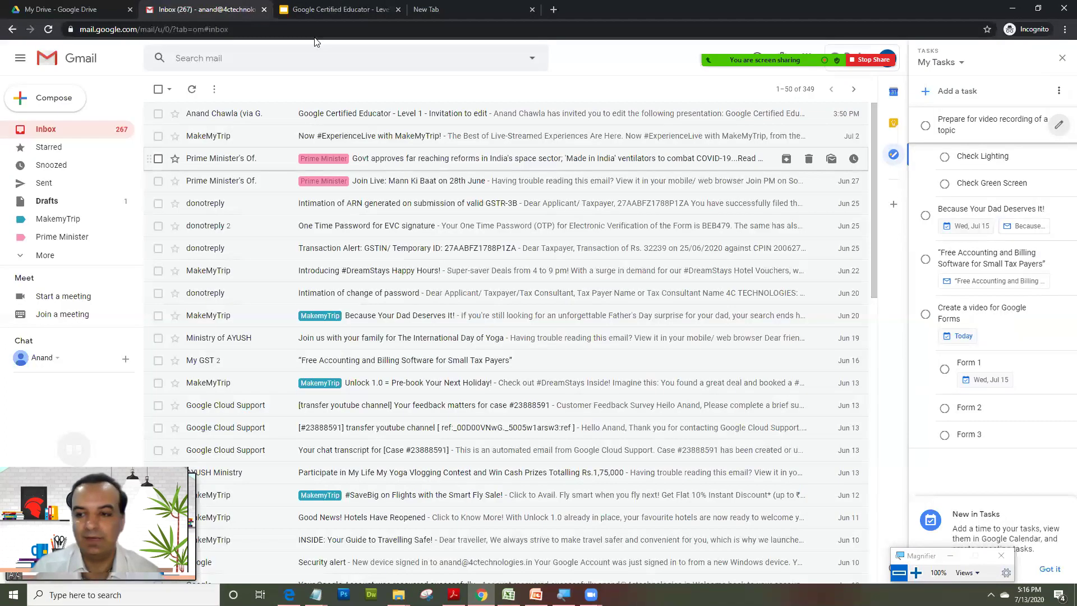
pyautogui.click(944, 438)
pyautogui.click(945, 407)
pyautogui.click(944, 368)
pyautogui.click(924, 315)
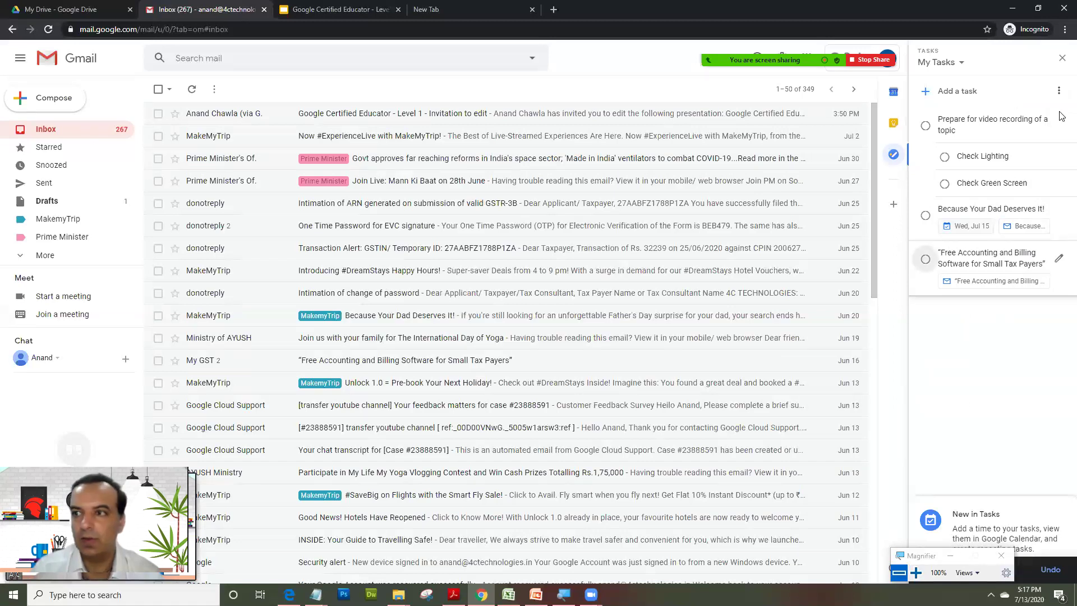
# Give the Free Accounting and Billing Software task a due date of Tue, Jul 14, 11:30 AM
pyautogui.click(1062, 60)
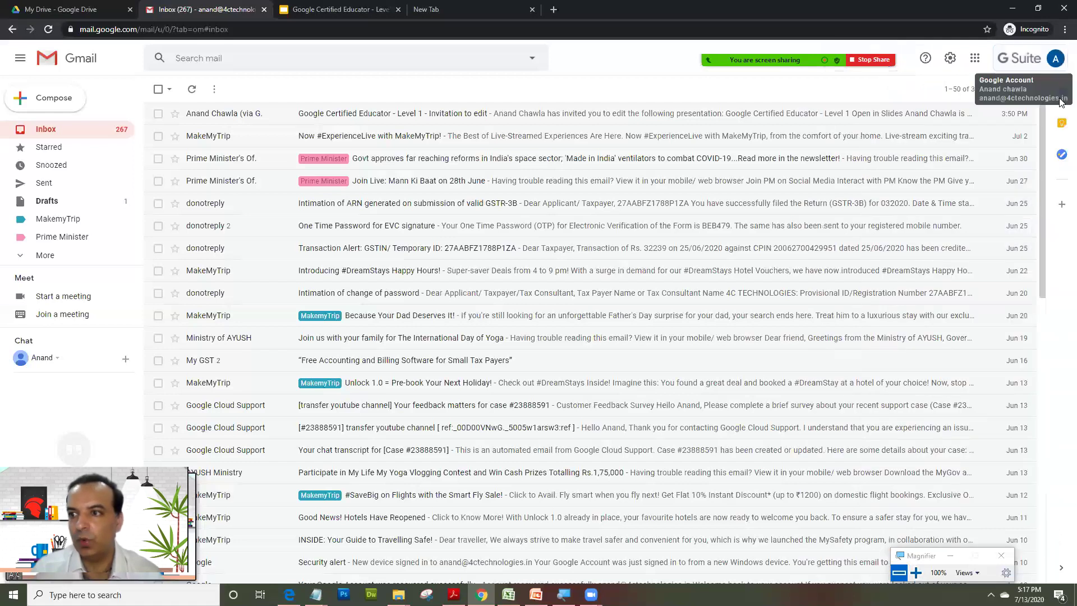
pyautogui.click(1062, 160)
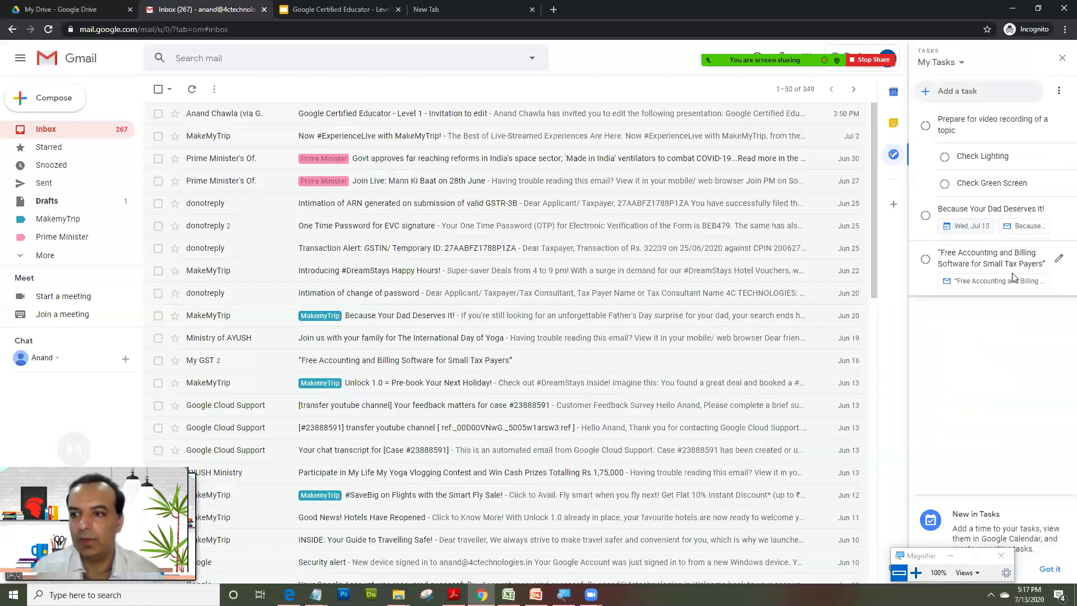
pyautogui.click(1059, 259)
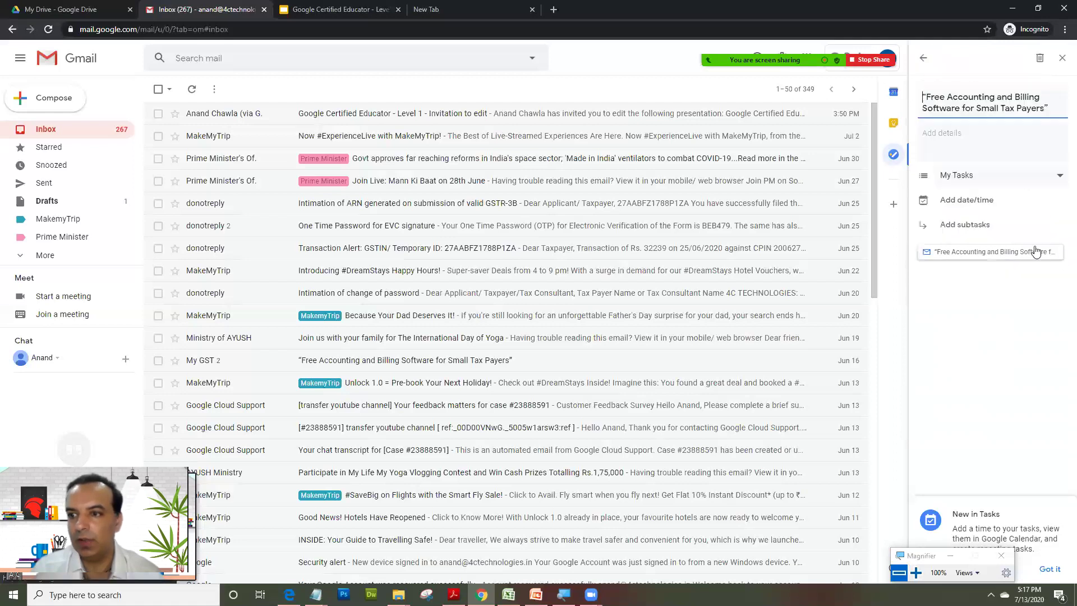
pyautogui.click(967, 200)
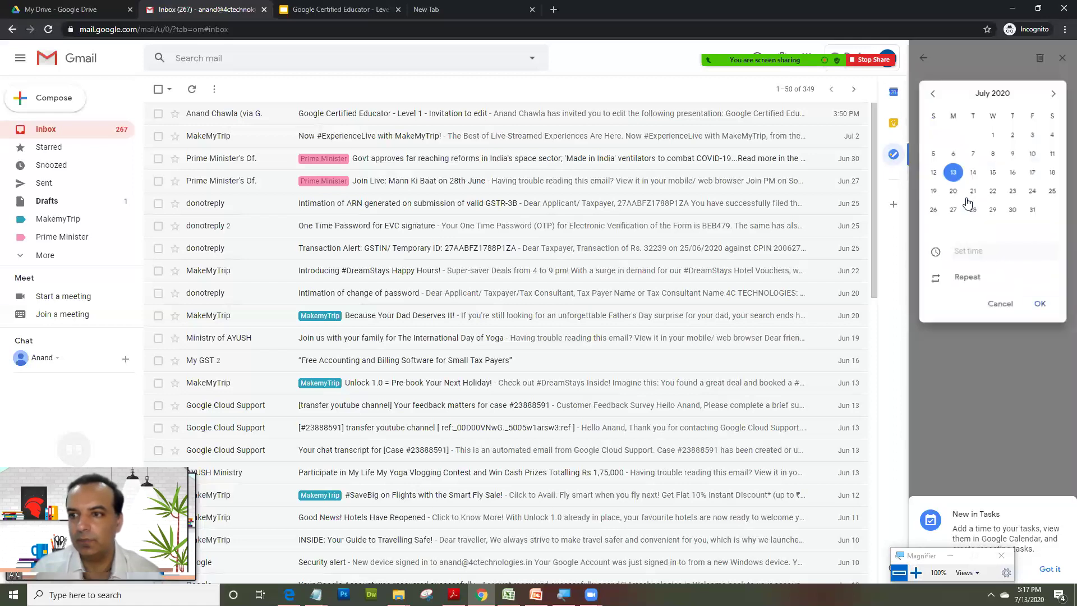
pyautogui.click(973, 172)
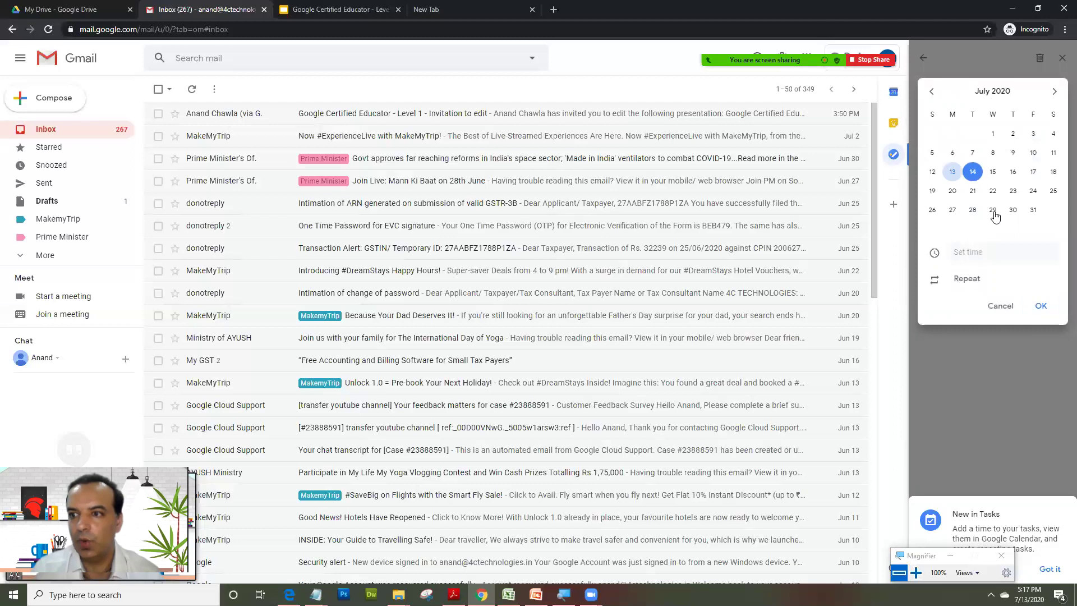
pyautogui.click(986, 251)
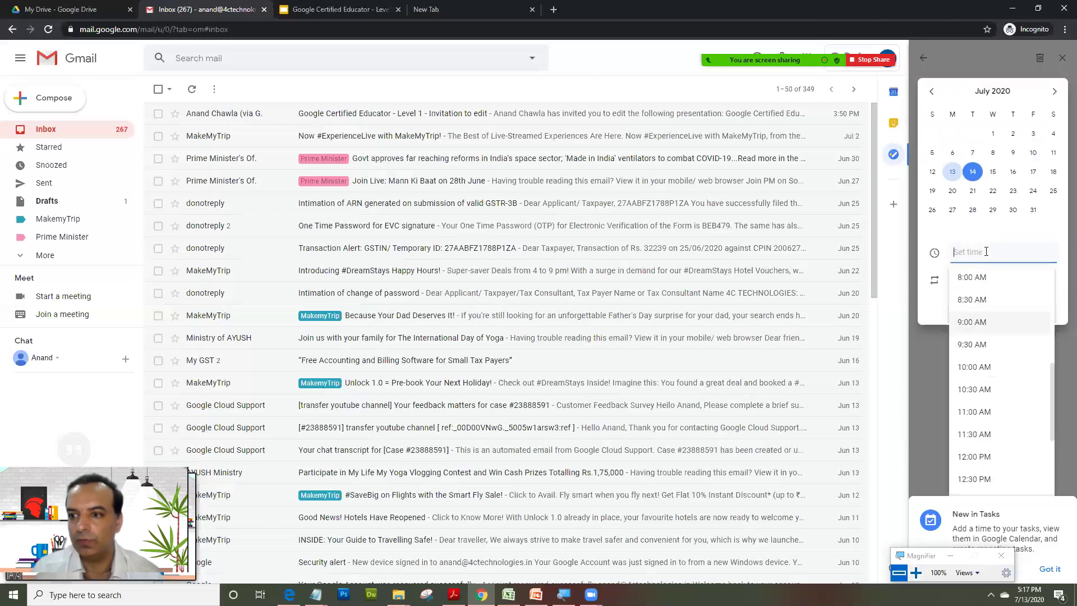
pyautogui.click(998, 411)
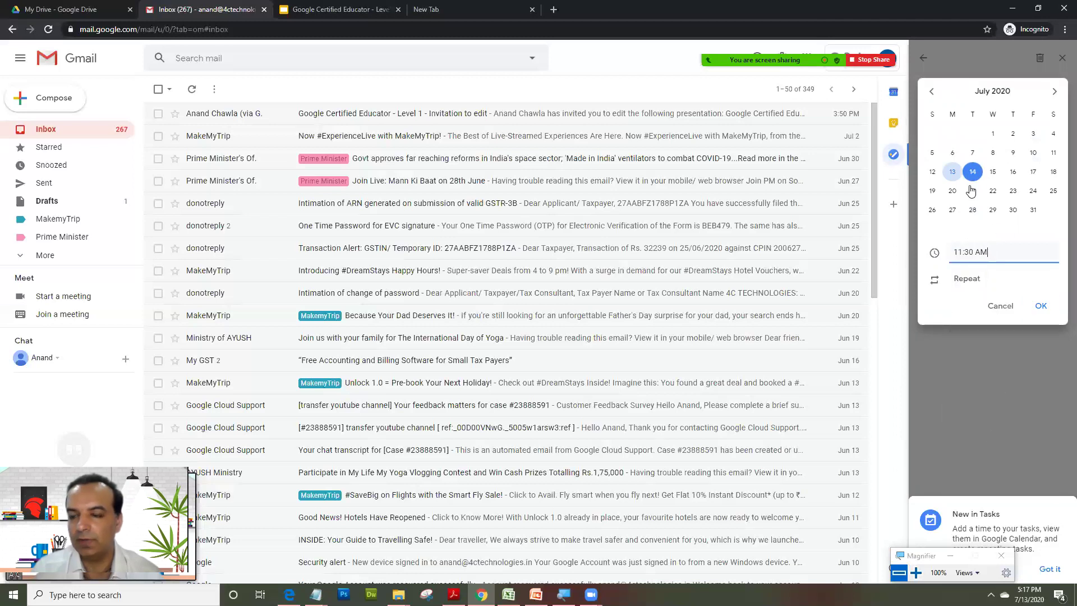
pyautogui.click(1040, 310)
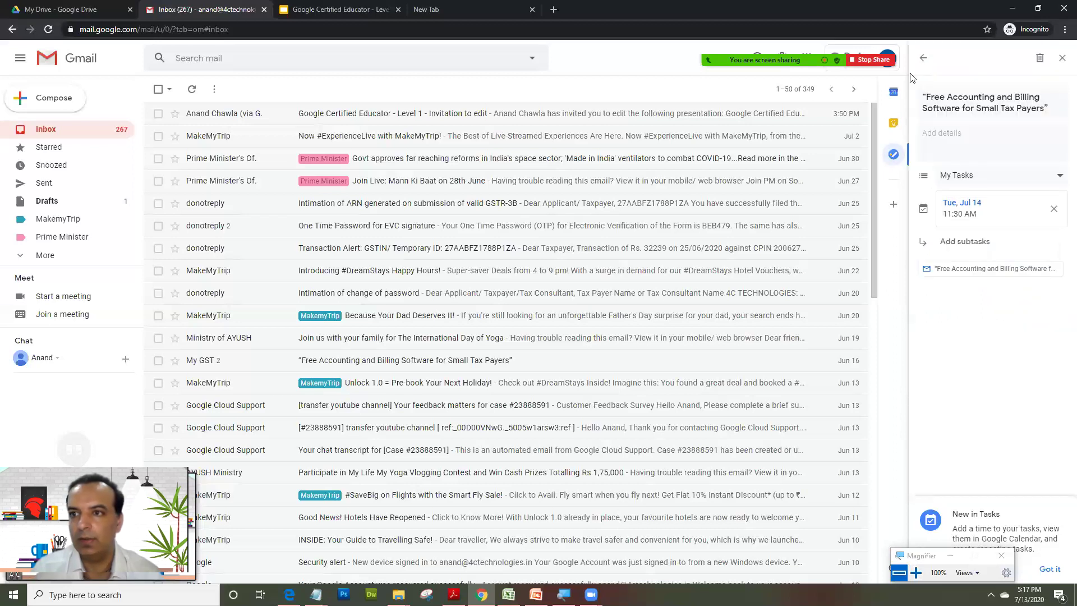
# Return to the task list, then to the Module 1 - Tasks slide with its highlight cleared
pyautogui.press('Escape')
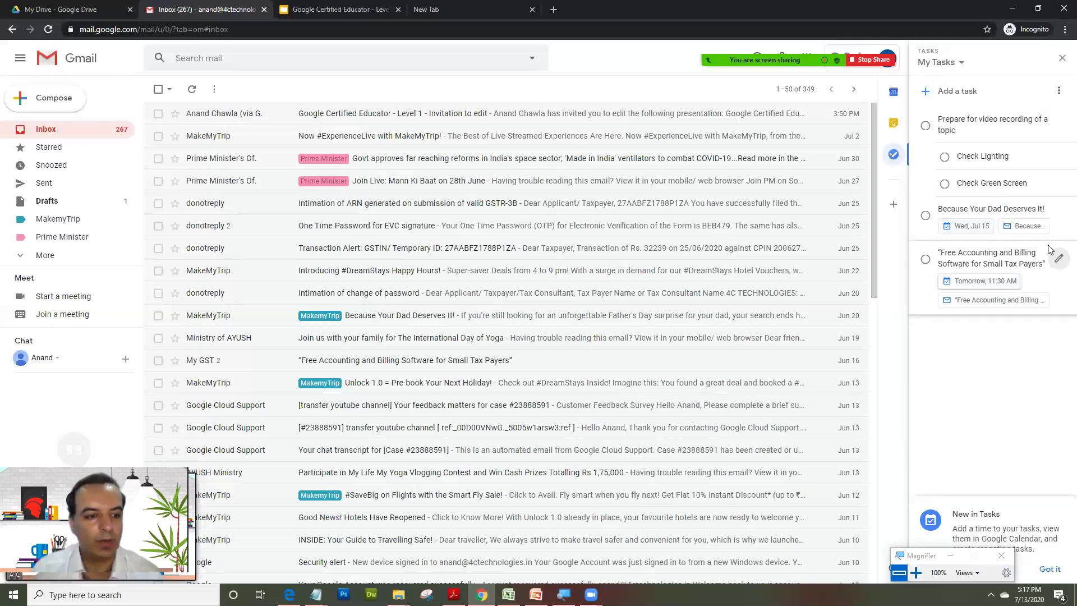
pyautogui.click(342, 9)
pyautogui.click(404, 366)
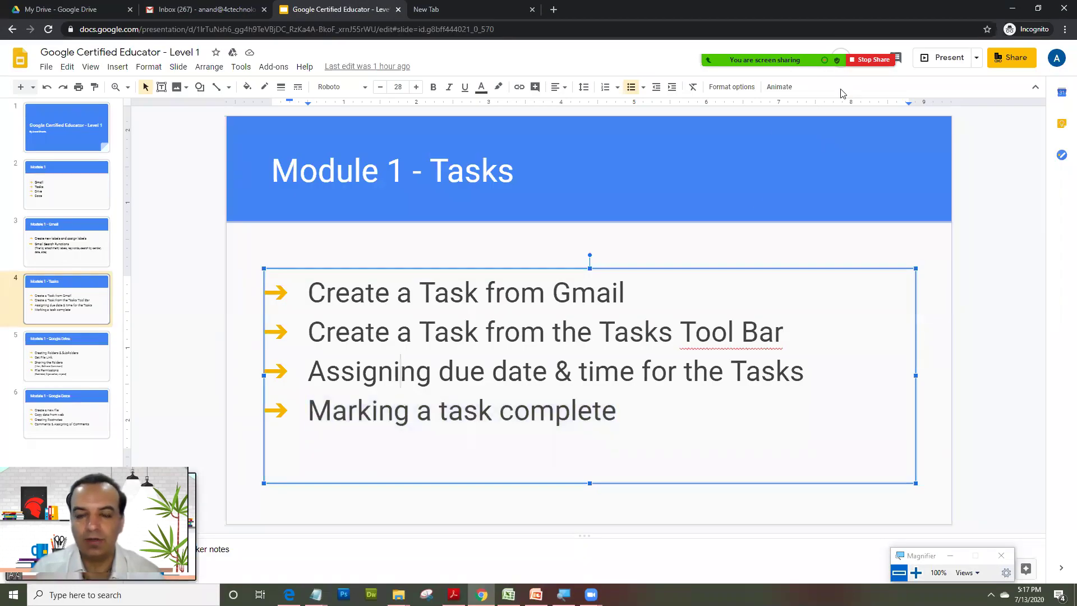